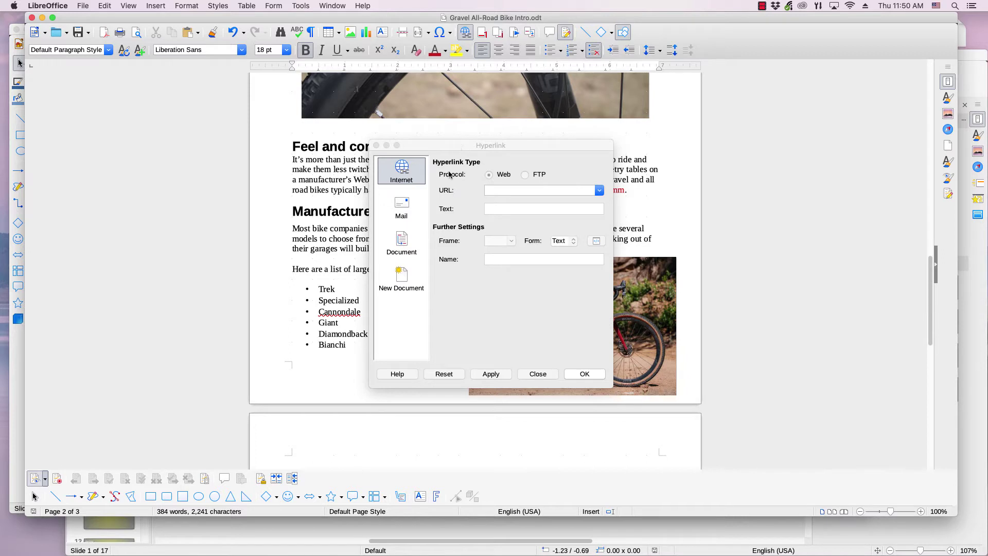
Step: Select the New Document category, then dismiss the Hyperlink dialog without adding a link
left_click(421, 272)
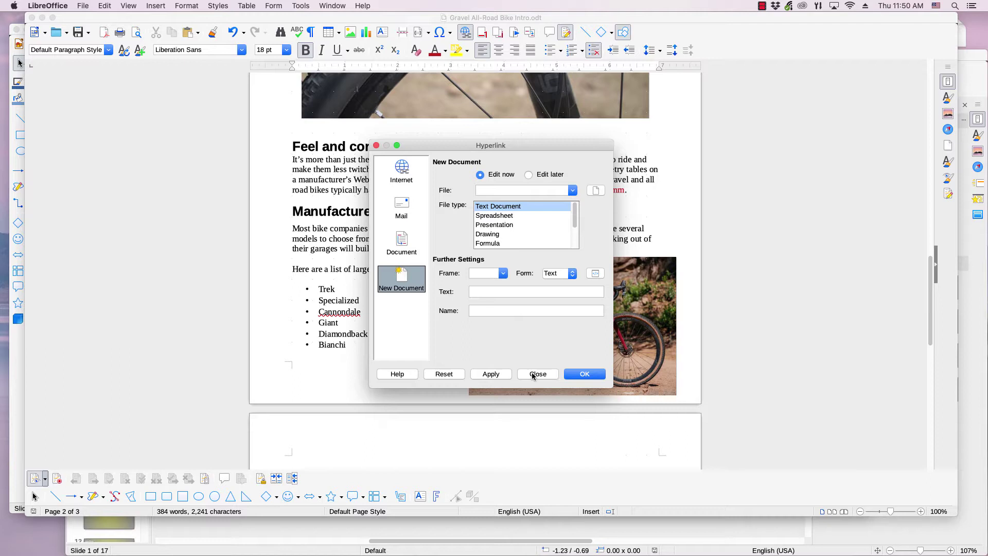
left_click(533, 376)
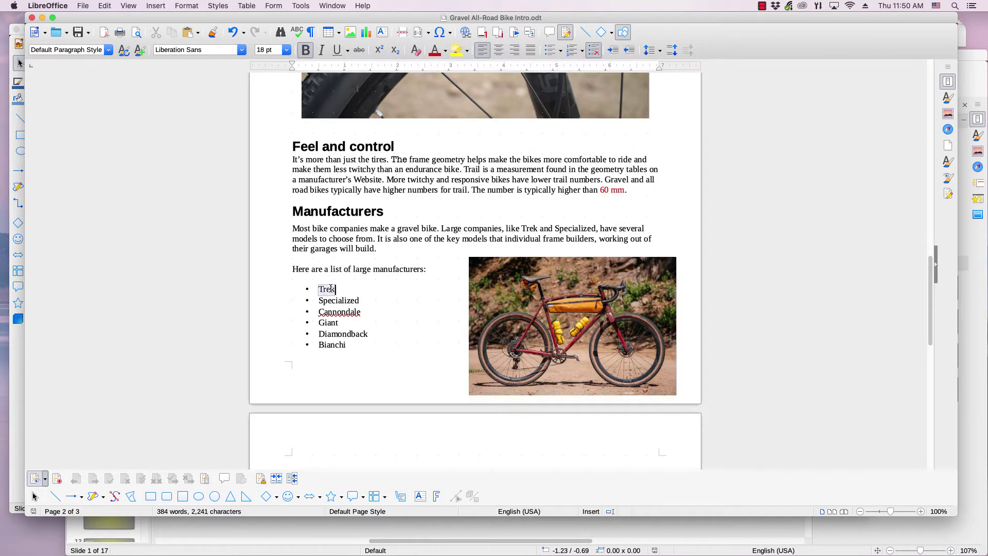
left_click(290, 268)
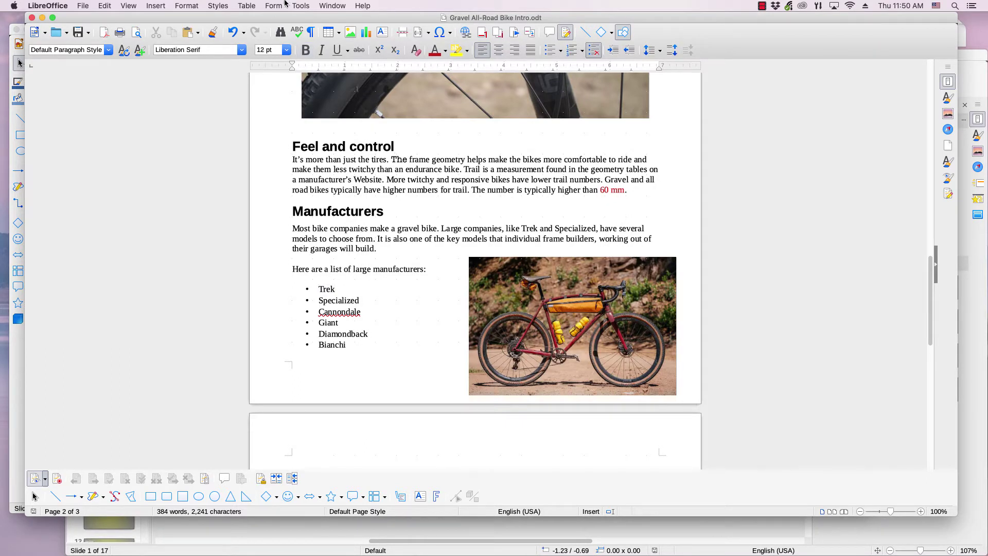
left_click(324, 6)
left_click(330, 53)
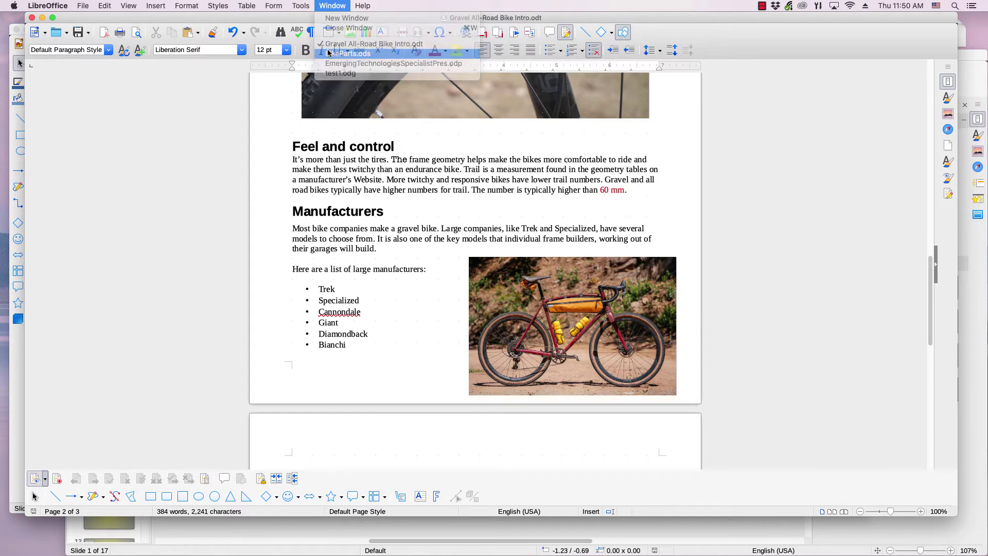
left_click(333, 6)
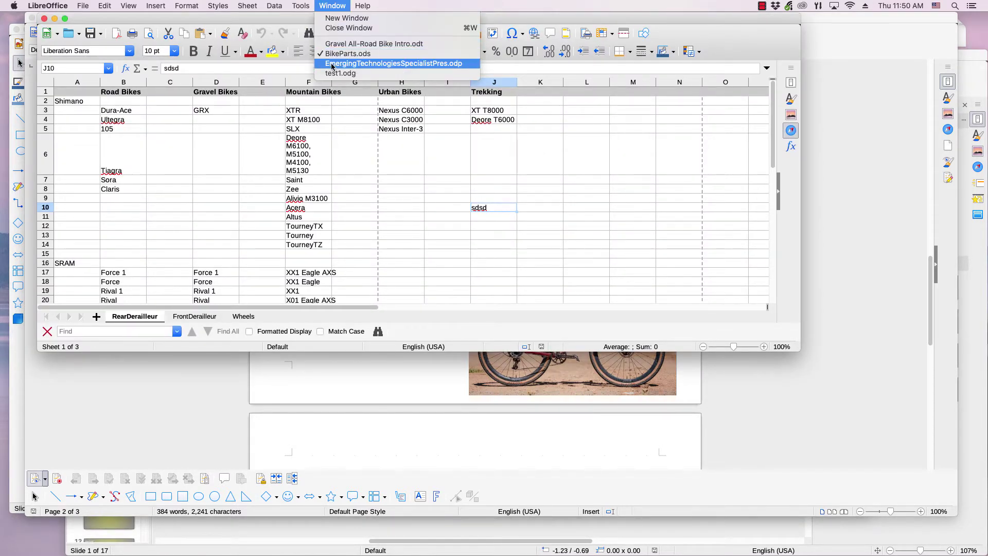
left_click(332, 63)
left_click(322, 7)
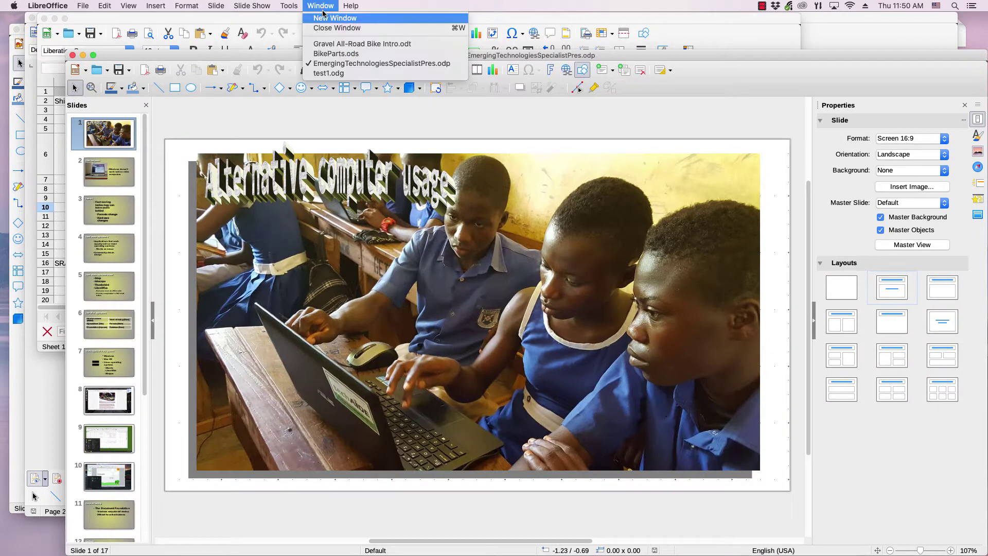
left_click(322, 73)
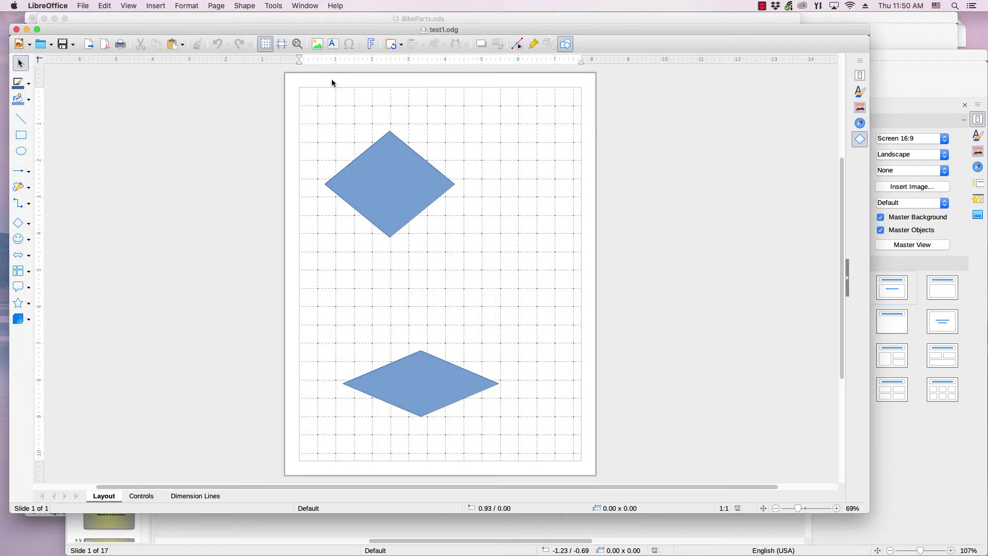
left_click(319, 7)
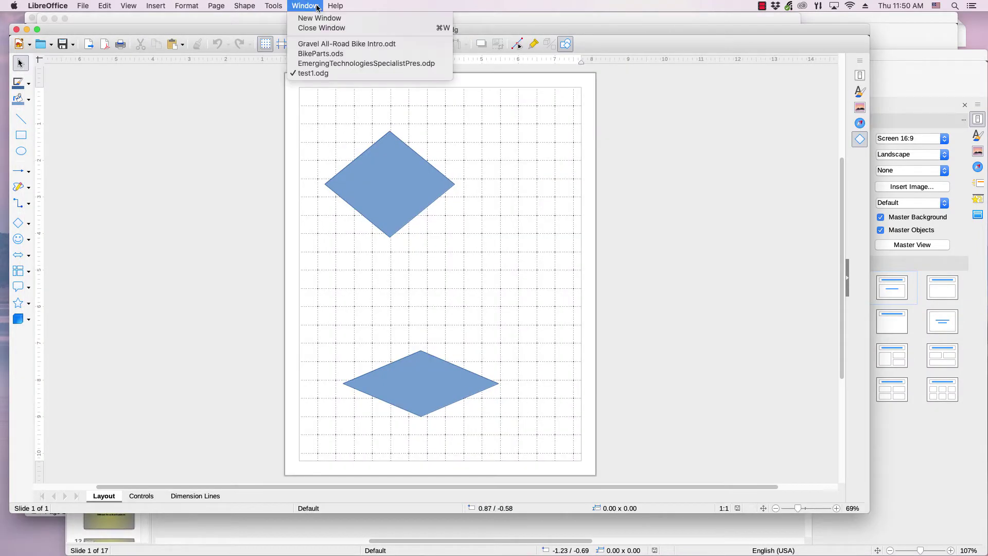
left_click(313, 45)
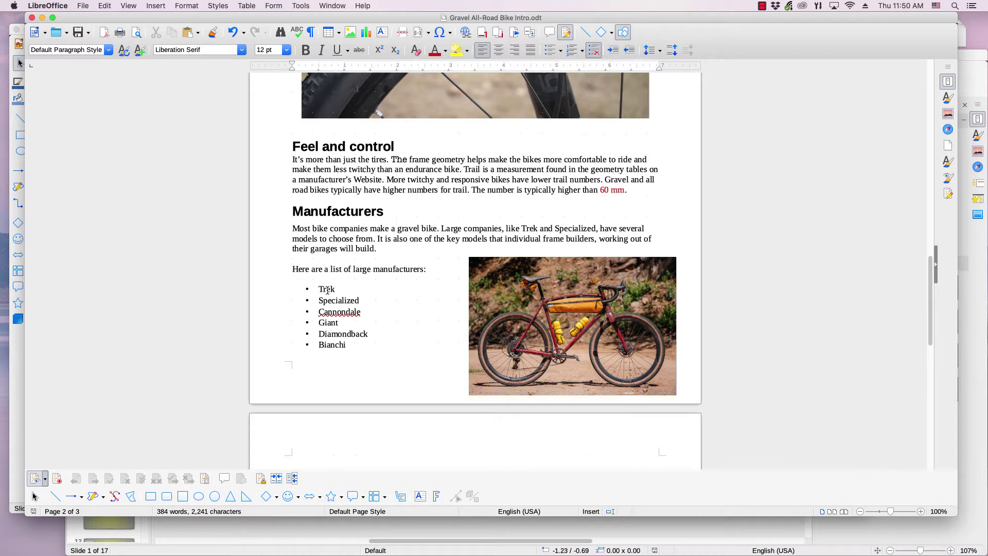
Step: Double-click to select the word 'Trek' in the Manufacturers bullet list
double_click(327, 289)
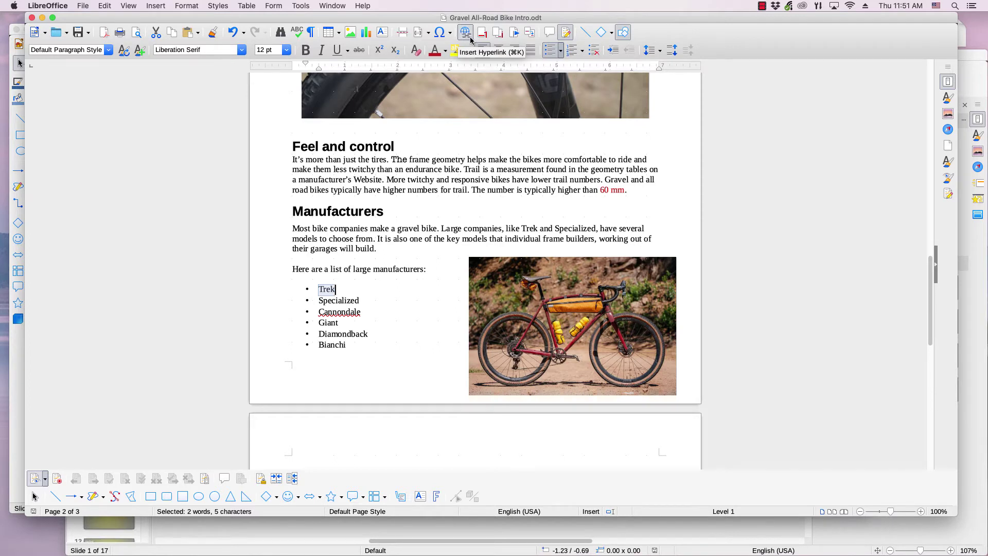
Step: Open Insert > Hyperlink for 'Trek' and choose the New Document category
left_click(160, 7)
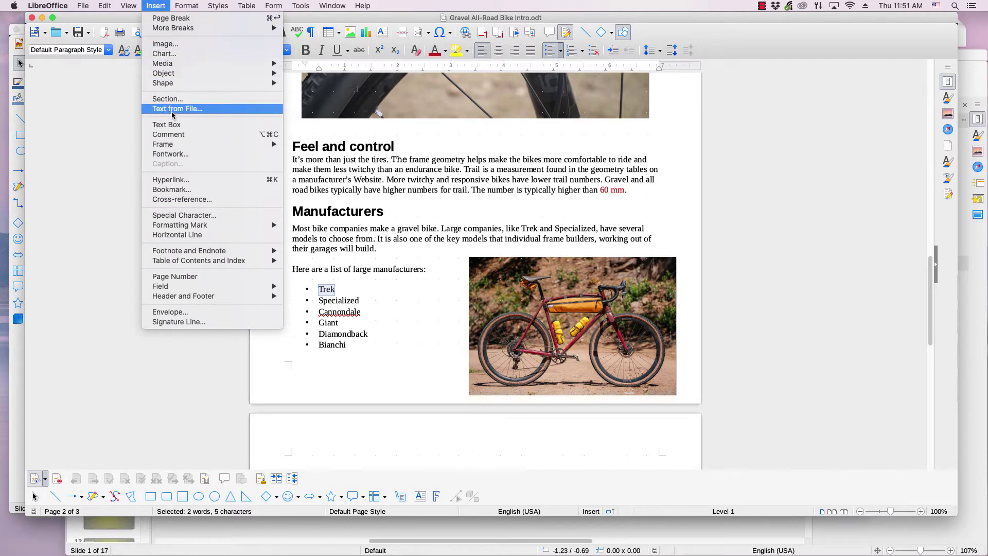
left_click(175, 180)
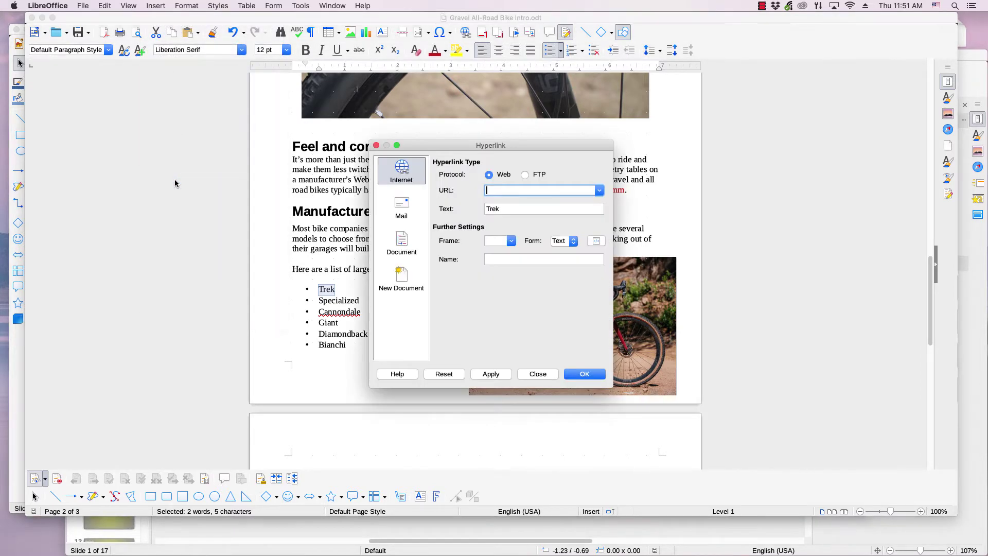
left_click_drag(431, 148, 403, 118)
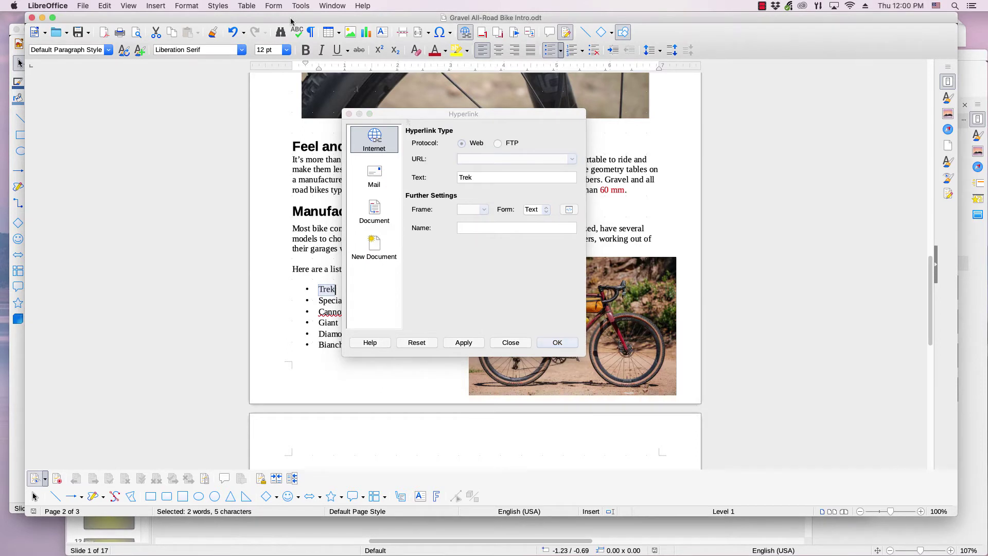
left_click_drag(291, 22, 285, 22)
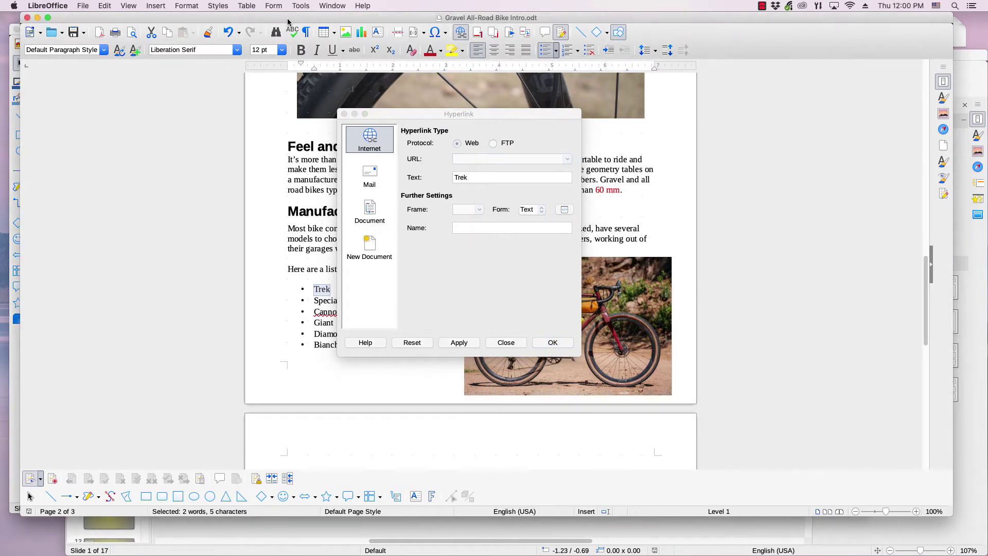
left_click(396, 118)
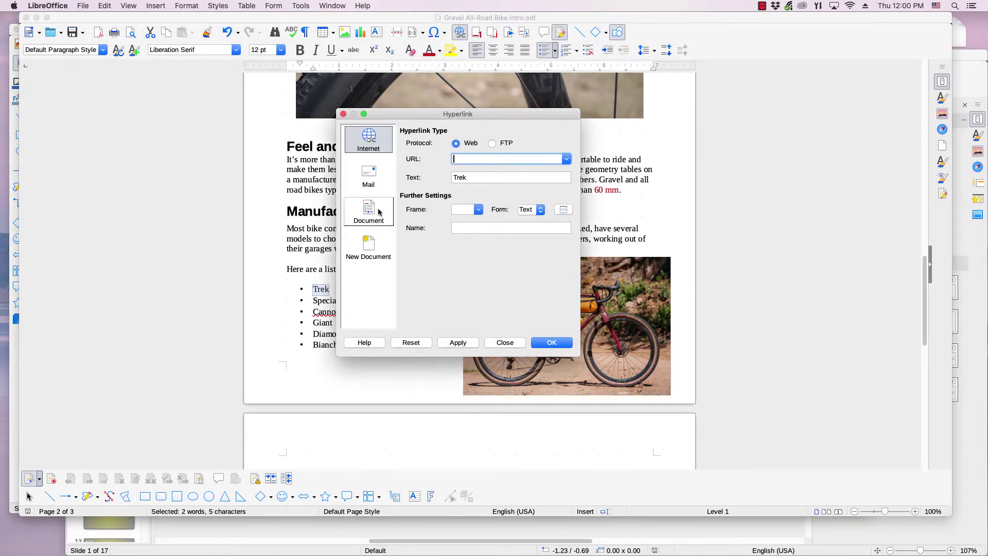
left_click(370, 254)
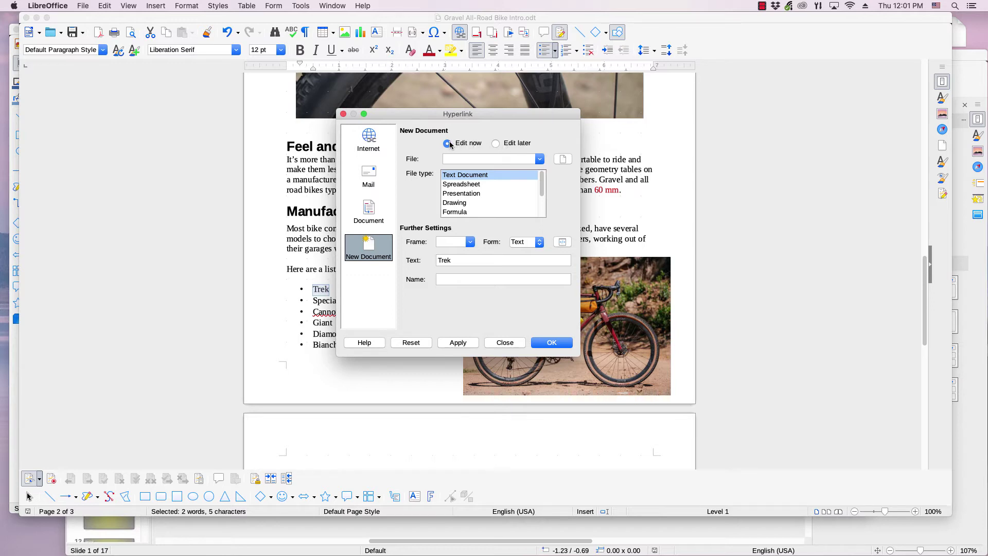
left_click(496, 144)
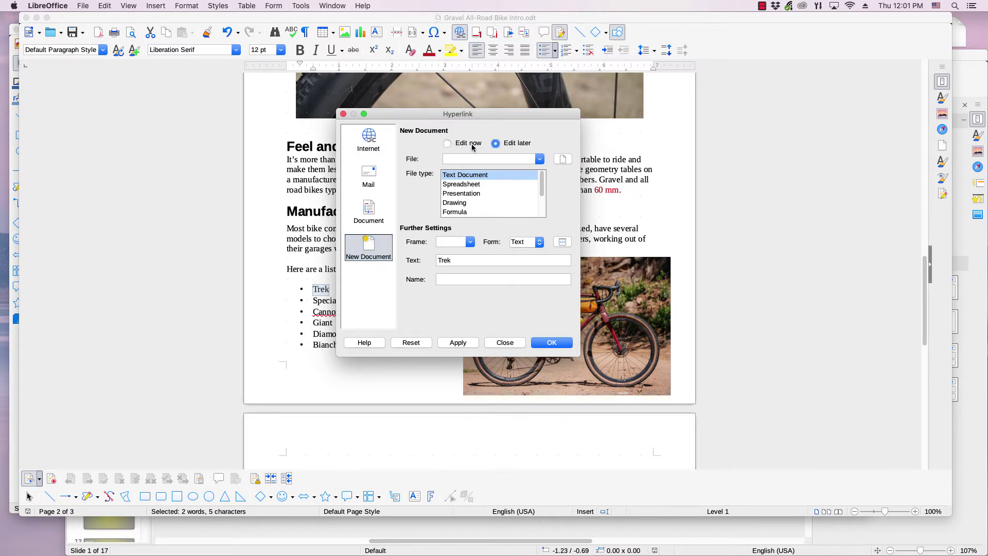
left_click(447, 144)
scroll(476, 204, "down", 2)
scroll(479, 209, "up", 2)
scroll(478, 212, "down", 2)
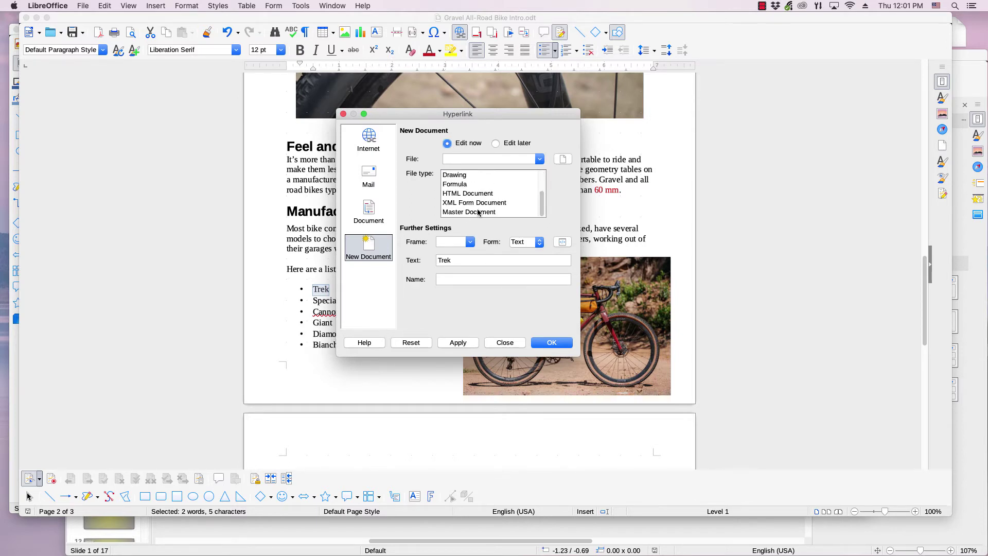
scroll(478, 212, "up", 2)
scroll(477, 212, "down", 2)
scroll(477, 212, "up", 2)
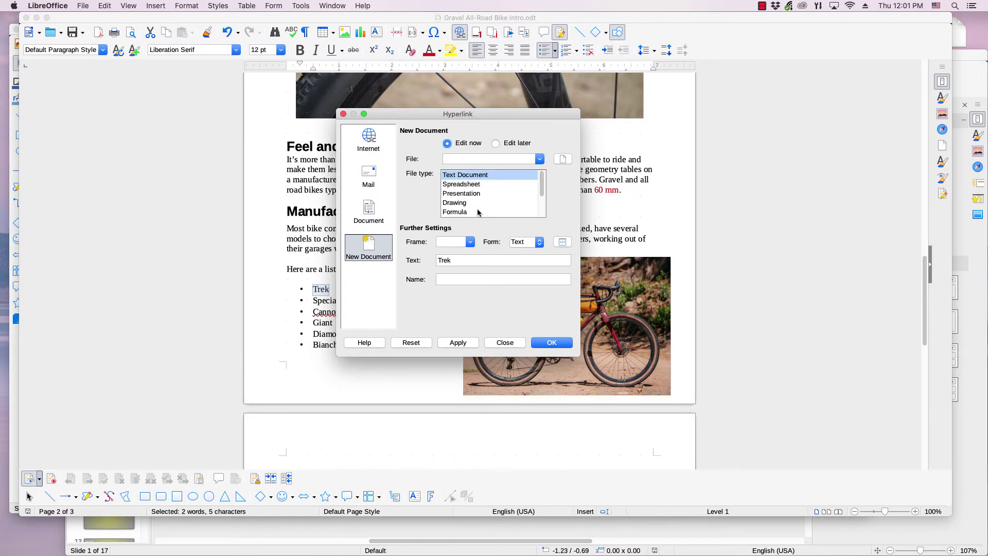
left_click(462, 175)
left_click(448, 160)
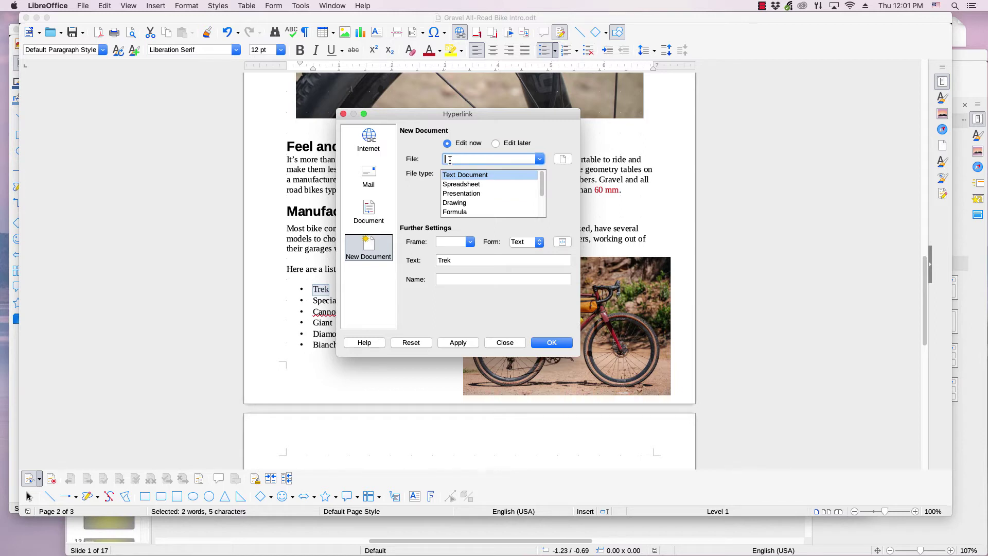
Step: Name the new document 'Trek Bikes' and set its location to the Documents folder
type("Trek Bikes")
left_click(564, 159)
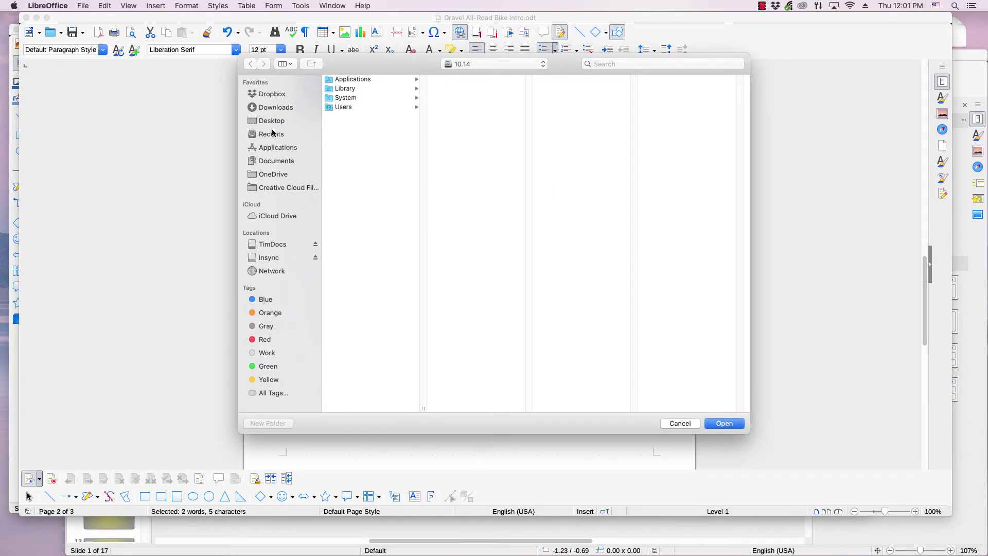
left_click(277, 162)
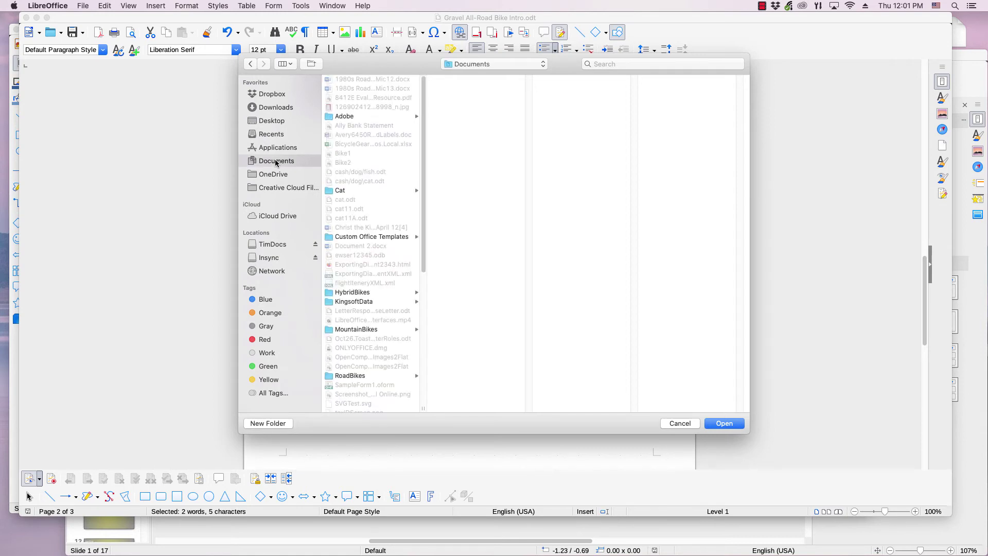
left_click(718, 424)
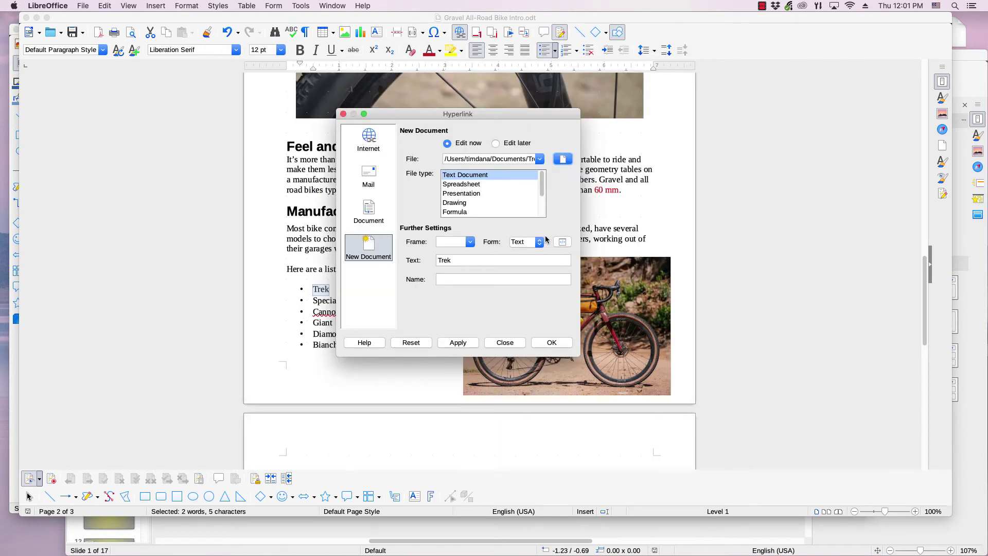
Step: Apply the hyperlink to create Trek Bikes.odt and check it appears under Window
left_click(552, 343)
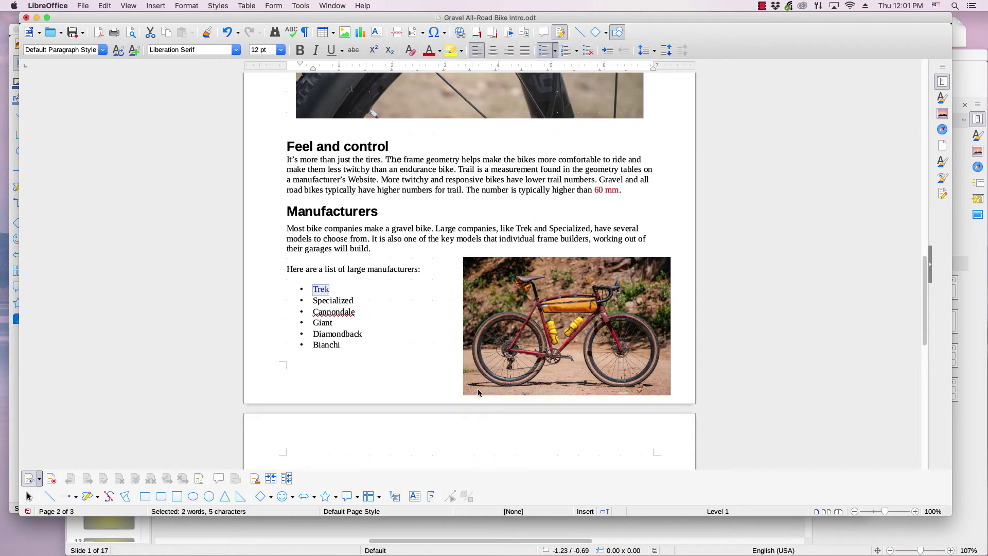
left_click(332, 7)
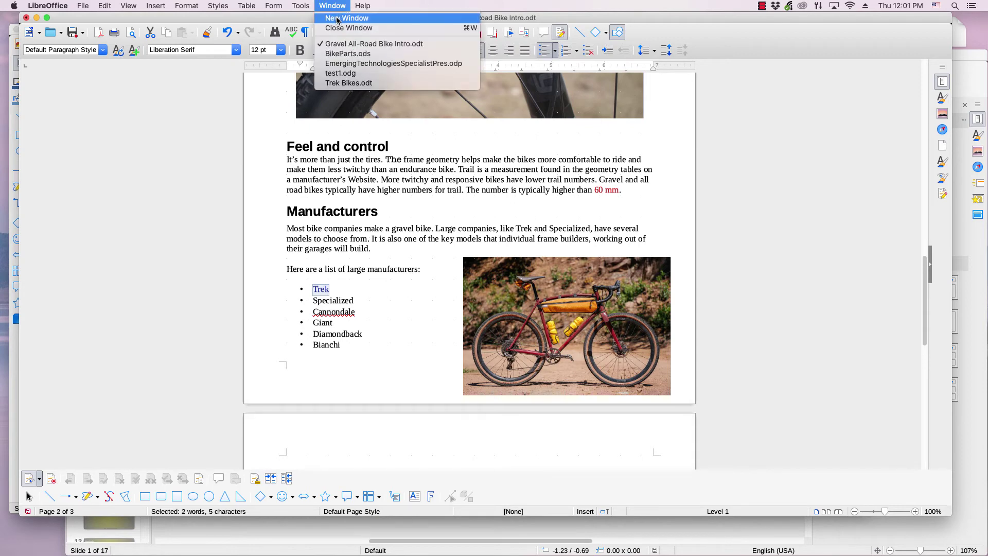
left_click(343, 84)
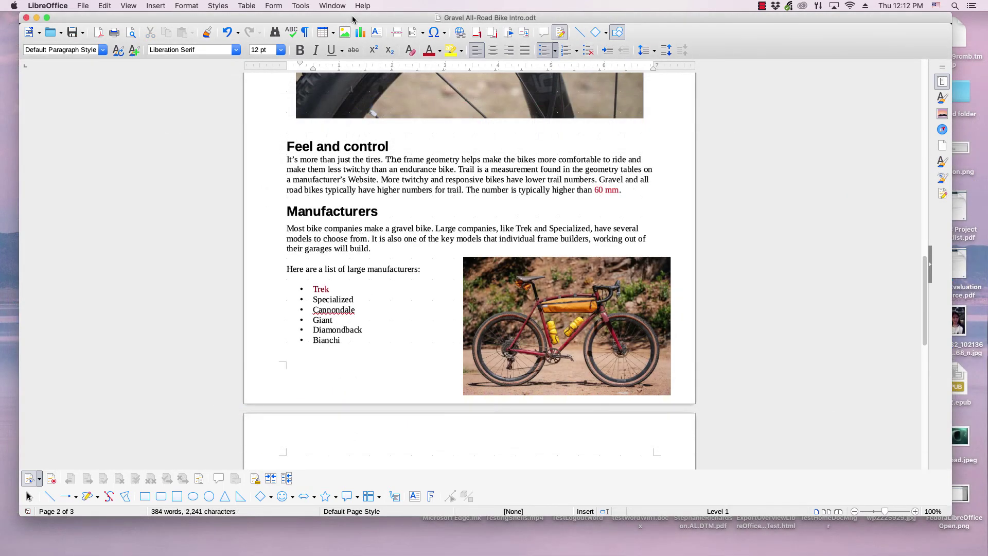
left_click_drag(352, 19, 359, 20)
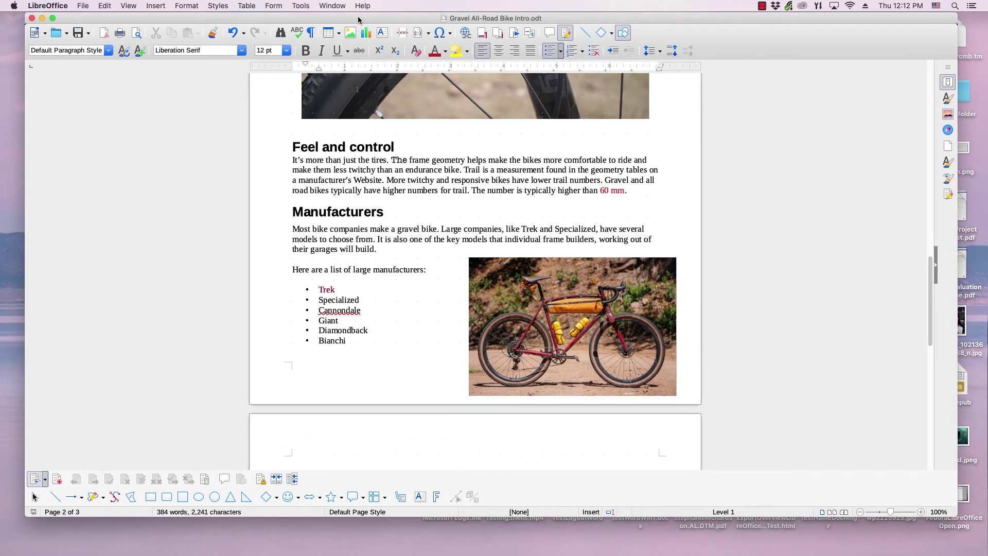
Step: Follow the Trek link to open Trek Bikes.odt and reposition its window
left_click(327, 290)
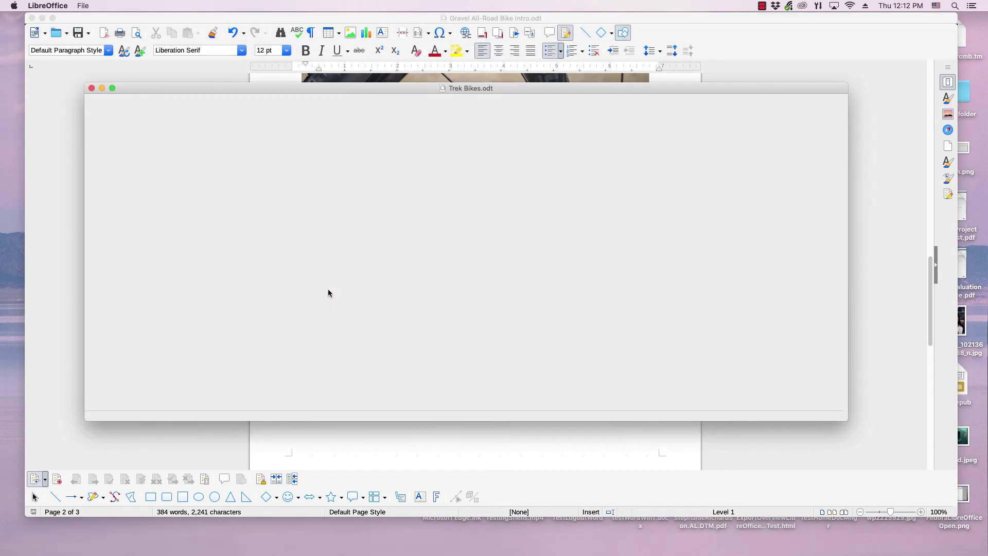
left_click_drag(291, 91, 286, 46)
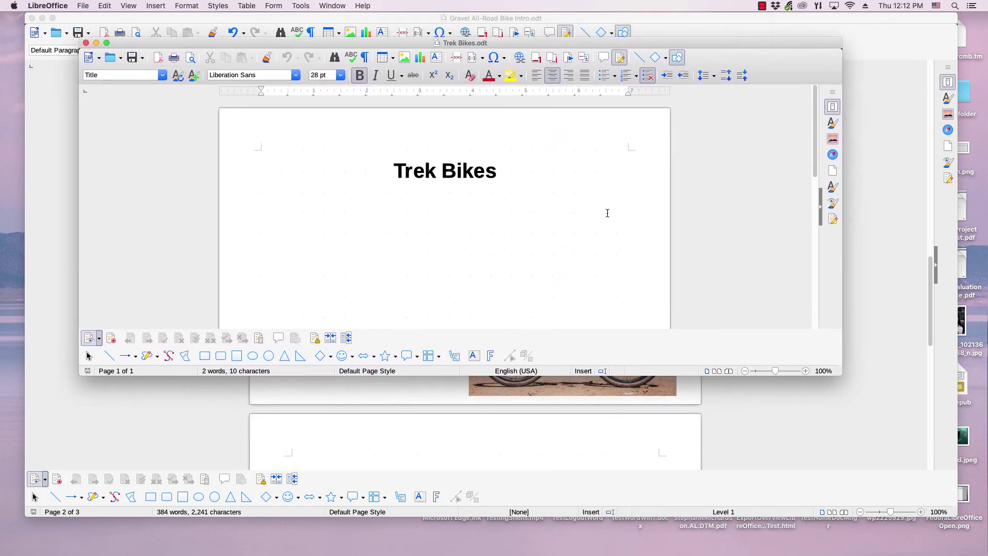